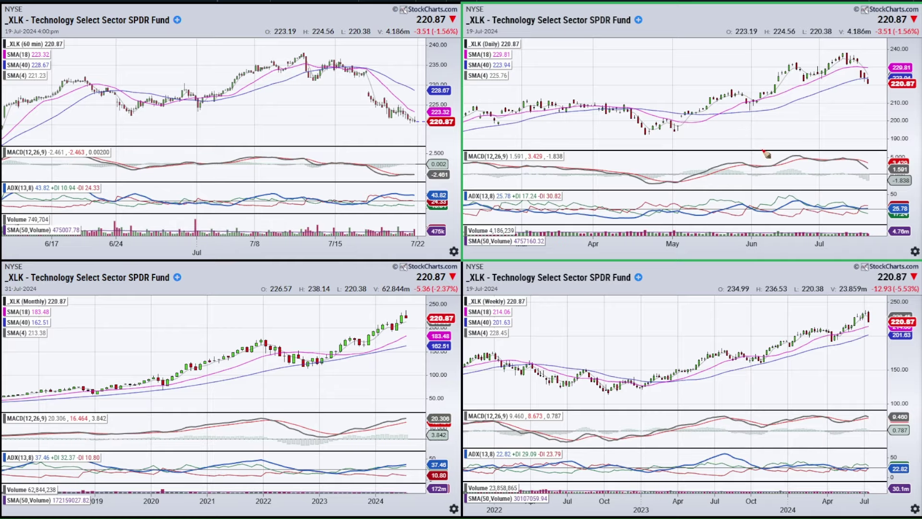
- Label the monthly, weekly, daily and 60-minute charts M, W, D and H, then clear the labels
mouse_move(178, 348)
mouse_down()
mouse_move(181, 317)
mouse_move(207, 318)
mouse_move(209, 342)
mouse_up()
mouse_move(606, 330)
mouse_down()
mouse_move(621, 339)
mouse_move(632, 328)
mouse_up()
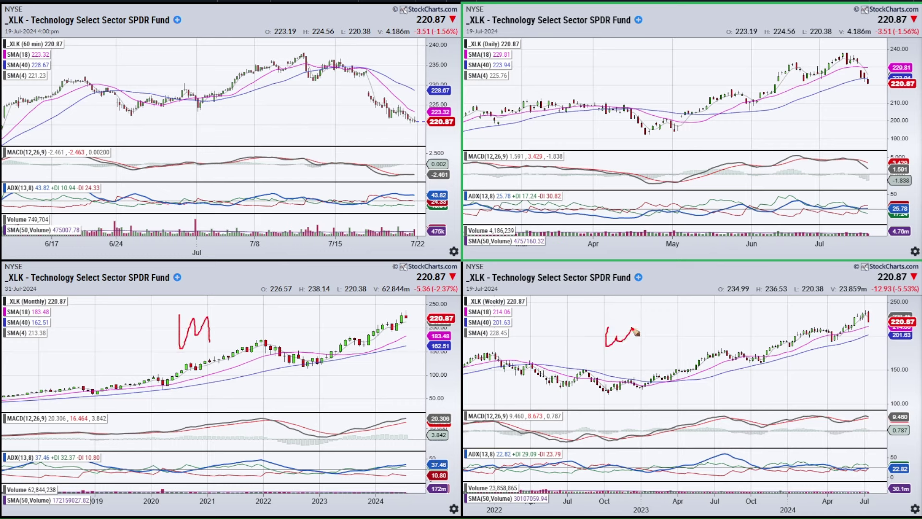
mouse_move(647, 70)
mouse_down()
mouse_move(665, 83)
mouse_move(654, 97)
mouse_up()
mouse_move(261, 91)
mouse_down()
mouse_move(263, 110)
mouse_move(274, 110)
mouse_move(276, 98)
mouse_up()
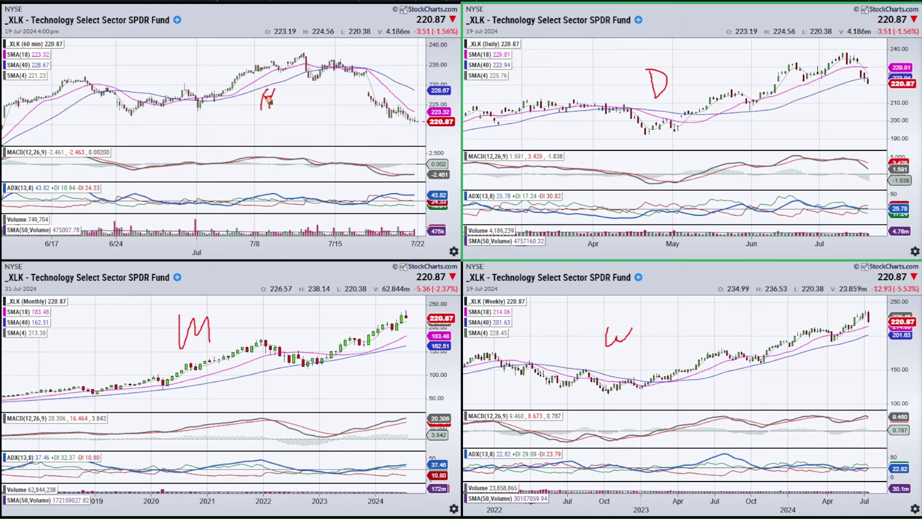
key(Escape)
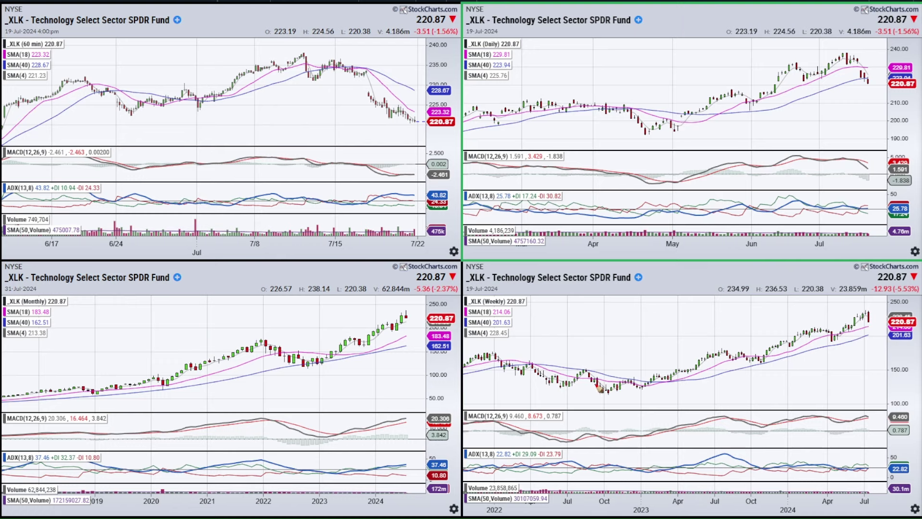
- Sketch trial circles and marks on the weekly and daily charts, erasing each one
mouse_move(670, 362)
mouse_down()
mouse_move(852, 313)
mouse_move(883, 337)
mouse_move(686, 380)
mouse_up()
drag(745, 101, 752, 98)
mouse_move(812, 78)
mouse_down()
mouse_move(828, 72)
mouse_move(821, 82)
mouse_move(816, 71)
mouse_up()
key(e)
mouse_move(630, 385)
mouse_down()
mouse_move(727, 355)
mouse_move(793, 349)
mouse_move(866, 318)
mouse_up()
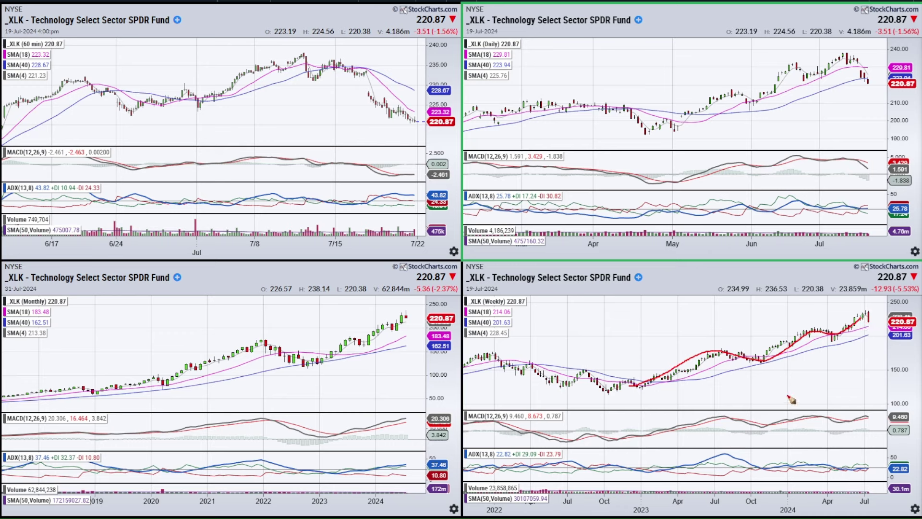
key(e)
mouse_move(844, 459)
mouse_down()
mouse_move(871, 455)
mouse_move(884, 475)
mouse_move(848, 470)
mouse_move(867, 453)
mouse_up()
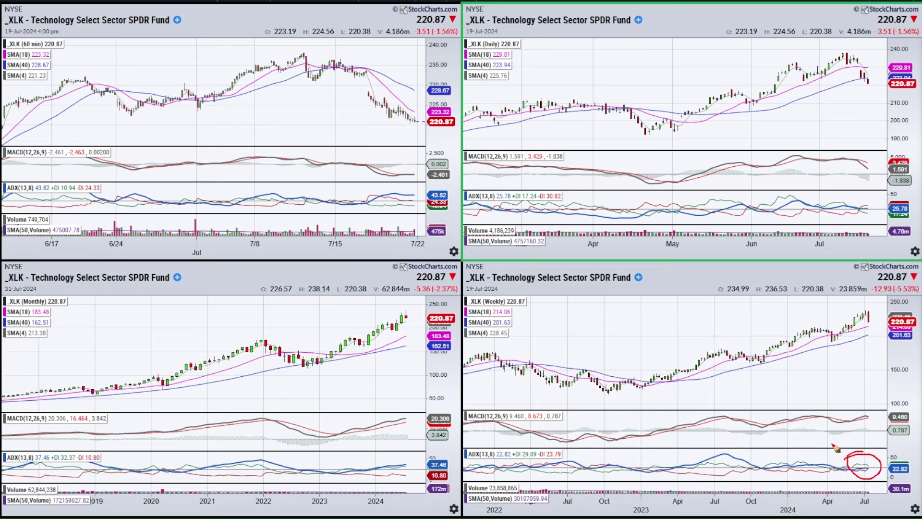
key(e)
drag(868, 315, 871, 330)
key(e)
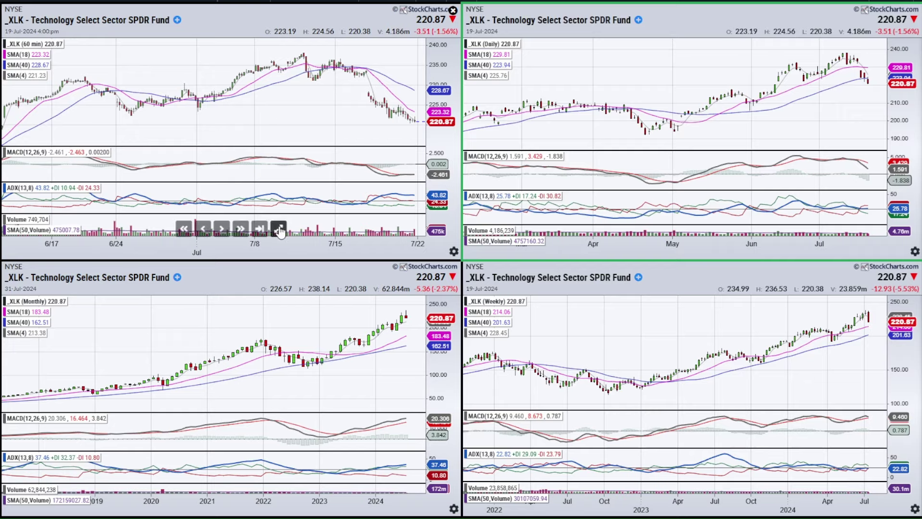
- Enlarge and zoom the 60-minute chart, then draw a long uptrend line from the July 1 low
double_click(278, 230)
scroll(505, 220, up, 1)
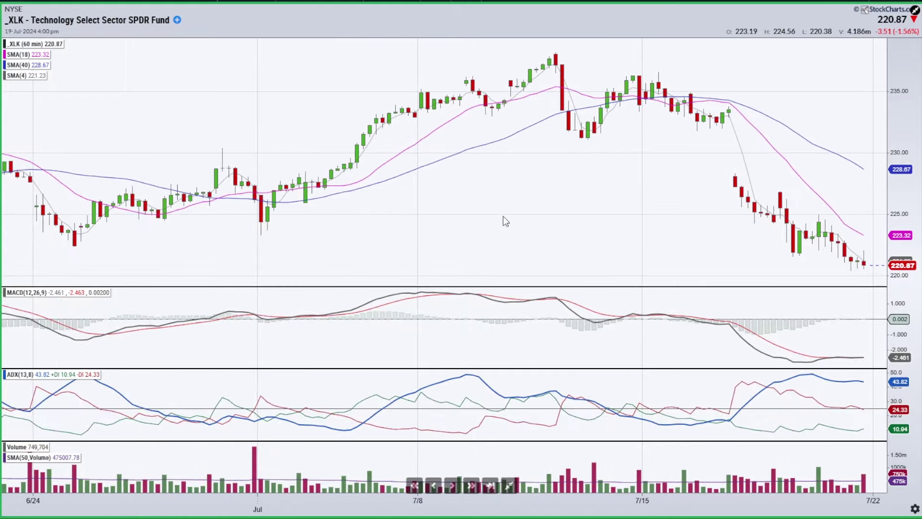
scroll(506, 221, up, 3)
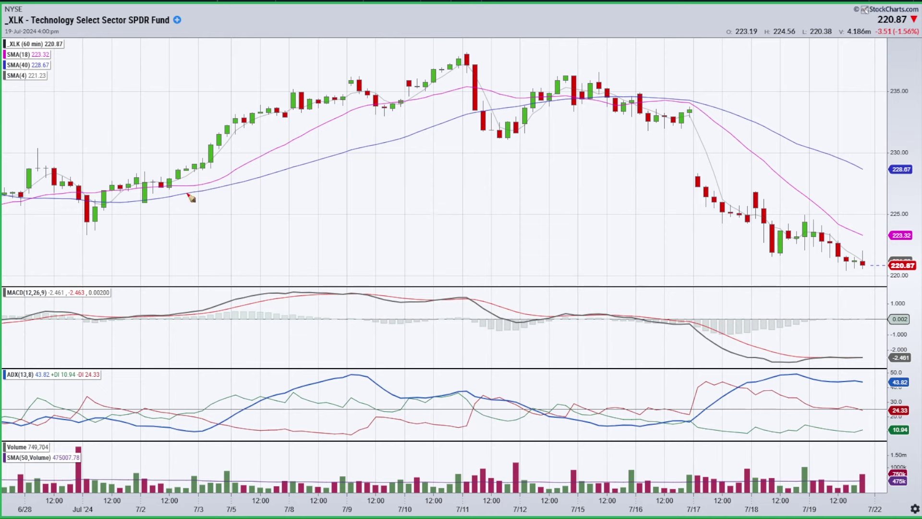
mouse_move(91, 232)
mouse_down()
mouse_move(324, 136)
mouse_move(375, 102)
mouse_move(361, 87)
mouse_up()
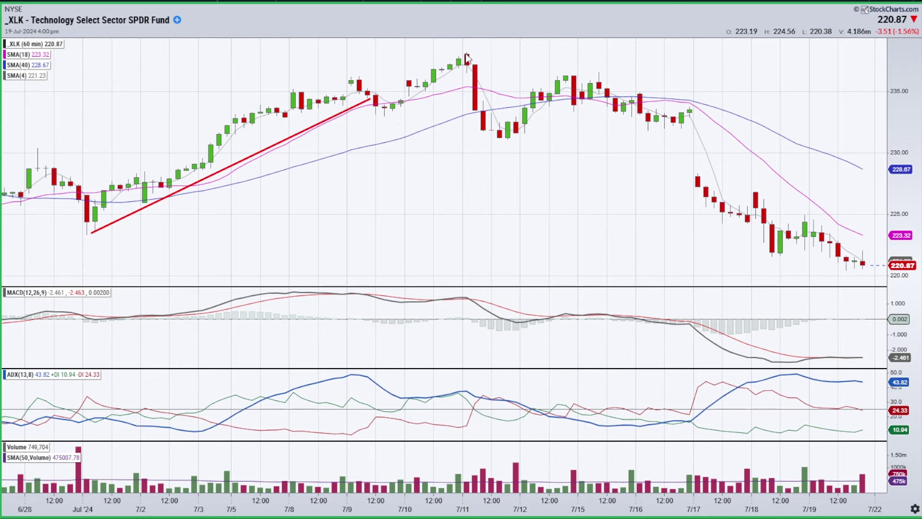
key(Escape)
mouse_move(84, 235)
mouse_down()
mouse_move(320, 152)
mouse_move(499, 71)
mouse_move(468, 66)
mouse_move(482, 61)
mouse_move(485, 103)
mouse_move(465, 94)
mouse_move(469, 66)
mouse_up()
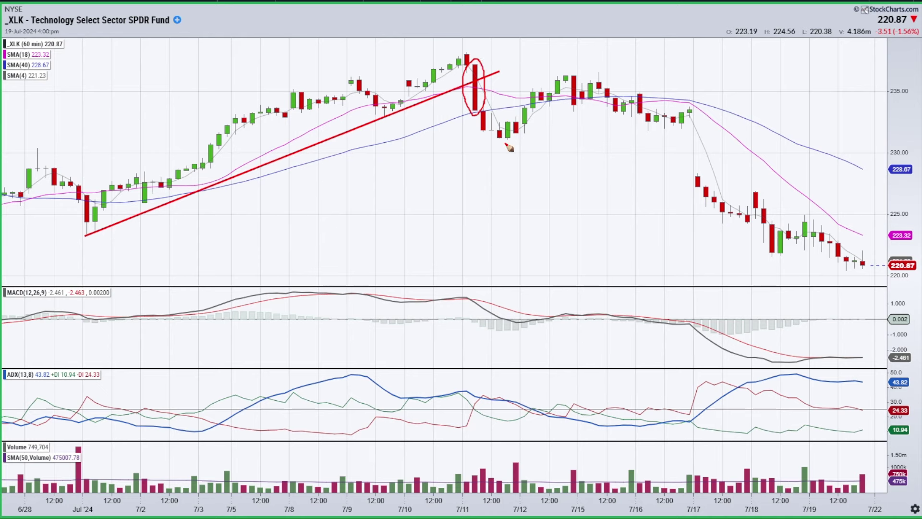
- Number the 7/11 drop 1 and the 7/12 rebound 2, marking the 7/11 highs and lows
drag(456, 102, 455, 110)
drag(542, 72, 549, 78)
drag(509, 137, 548, 103)
drag(458, 53, 471, 53)
mouse_move(479, 135)
mouse_down()
mouse_move(515, 136)
mouse_move(564, 72)
mouse_up()
- Mark the 2 rally, draw a support line across the 7/11 lows, then clear all annotations
click(572, 48)
mouse_move(568, 72)
mouse_down()
mouse_move(573, 54)
mouse_move(572, 62)
mouse_up()
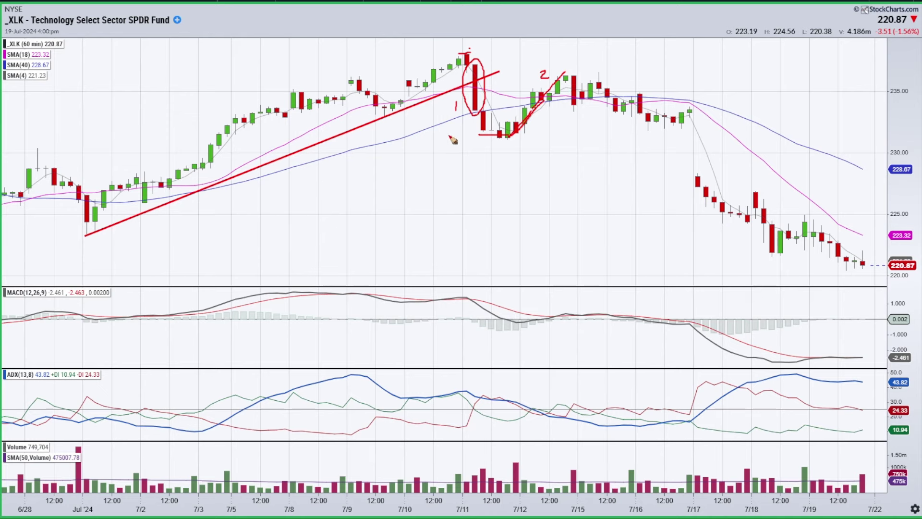
drag(416, 141, 764, 136)
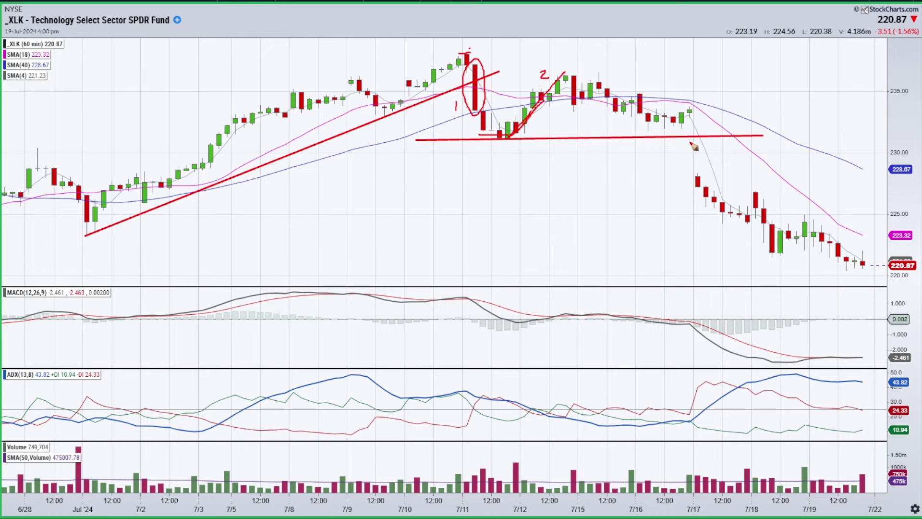
key(Escape)
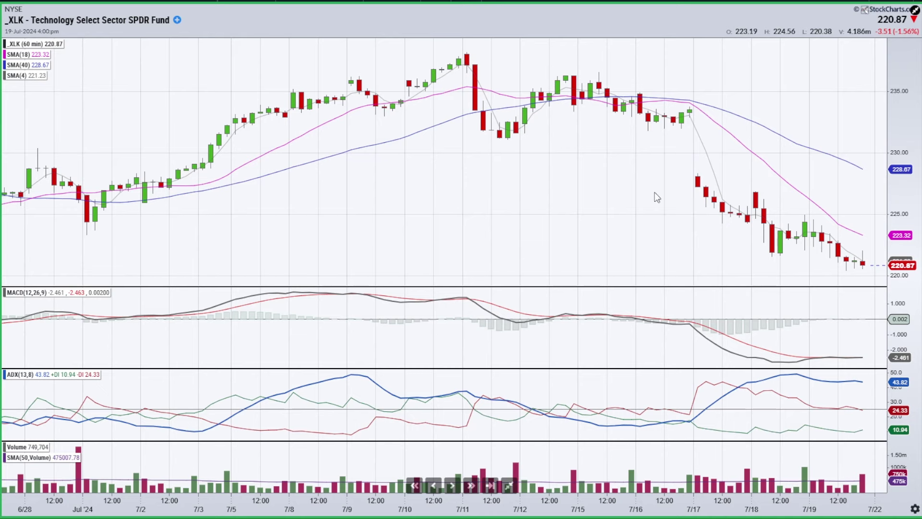
- Restore the four-chart layout, zoom the daily chart, and circle its recent candles
click(508, 485)
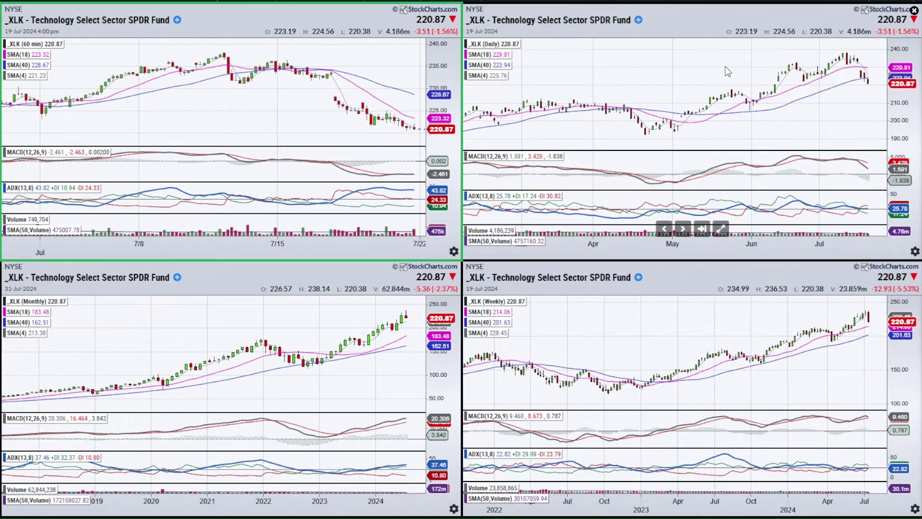
scroll(721, 66, up, 4)
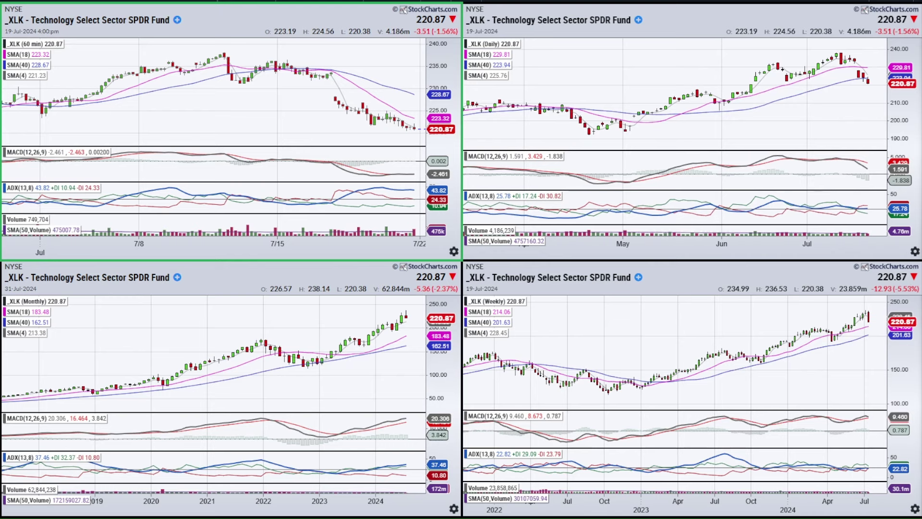
mouse_move(862, 64)
mouse_down()
mouse_move(864, 79)
mouse_move(853, 61)
mouse_up()
- Write 1-2-3 on the hourly chart, trace hourly and daily moves with a support line, then clear
mouse_move(228, 95)
mouse_down()
mouse_move(226, 110)
mouse_move(253, 113)
mouse_move(263, 102)
mouse_move(274, 110)
mouse_up()
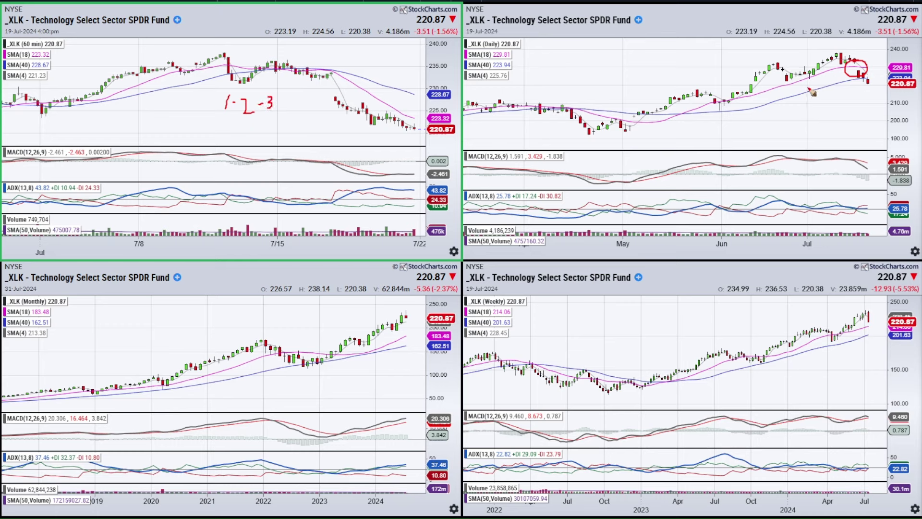
mouse_move(747, 99)
mouse_down()
mouse_move(811, 79)
mouse_move(847, 83)
mouse_up()
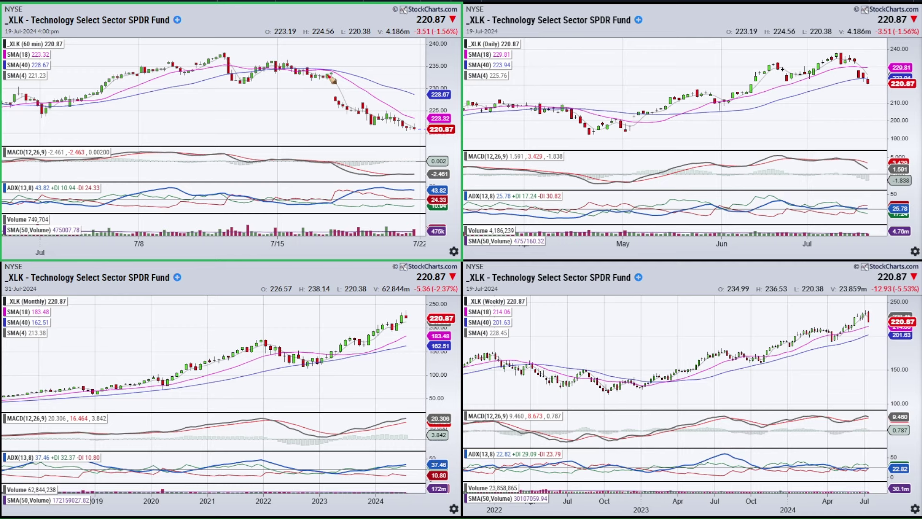
mouse_move(215, 59)
mouse_down()
mouse_move(224, 53)
mouse_move(329, 87)
mouse_move(340, 104)
mouse_up()
mouse_move(195, 81)
mouse_down()
mouse_move(363, 81)
mouse_move(402, 68)
mouse_move(722, 45)
mouse_move(815, 50)
mouse_move(867, 76)
mouse_move(854, 60)
mouse_move(866, 61)
mouse_up()
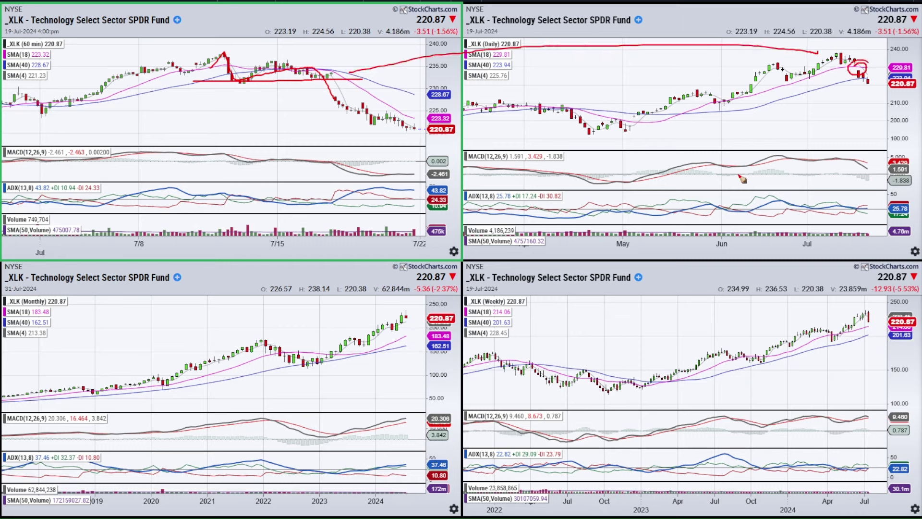
key(e)
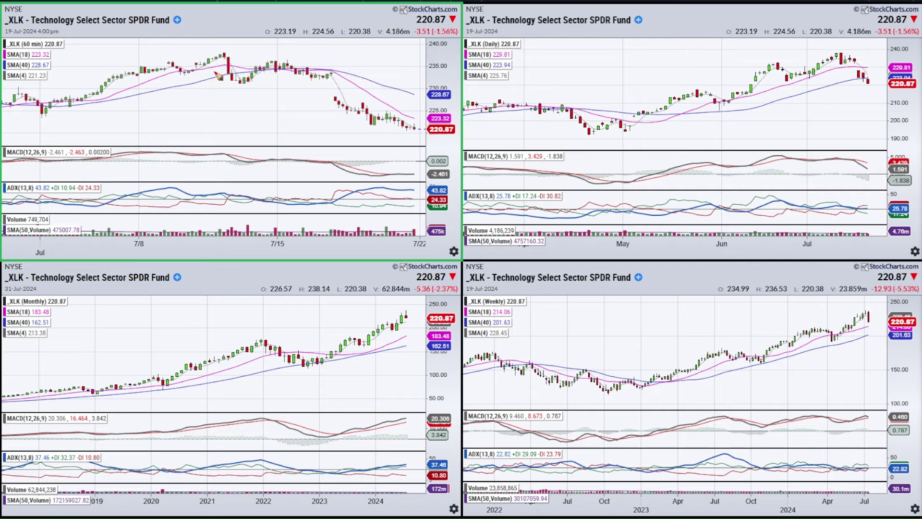
key(Escape)
- Mark the daily chart's rally, first peak, MACD peak and ADX readings, then erase them
scroll(238, 103, down, 2)
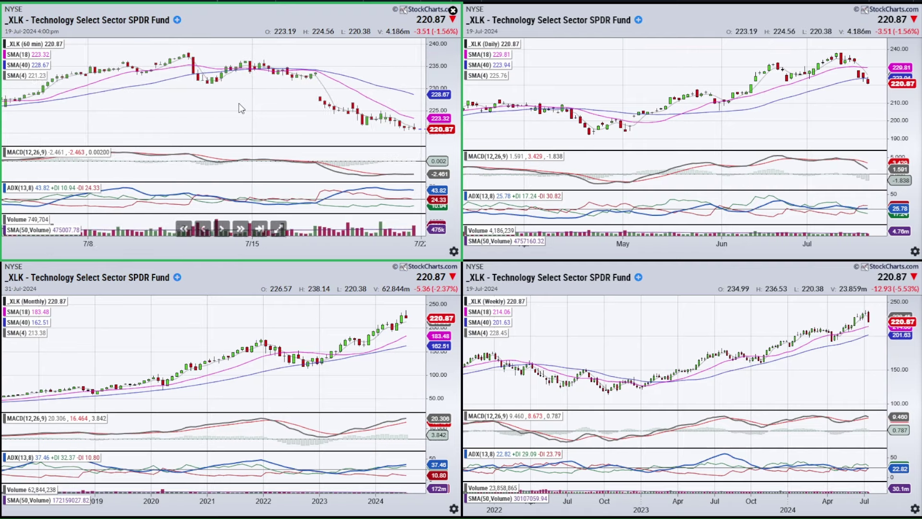
scroll(238, 103, down, 3)
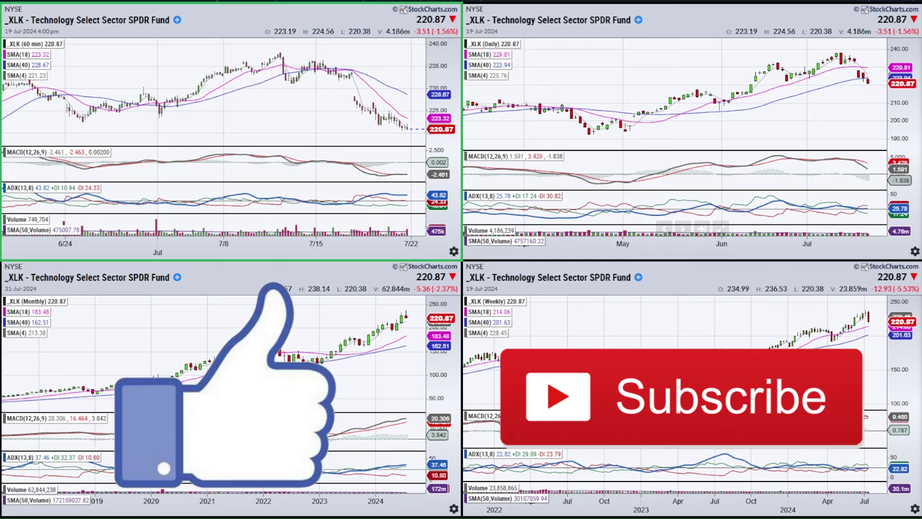
mouse_move(731, 101)
mouse_down()
mouse_move(764, 67)
mouse_move(791, 78)
mouse_move(836, 50)
mouse_up()
drag(745, 60, 795, 58)
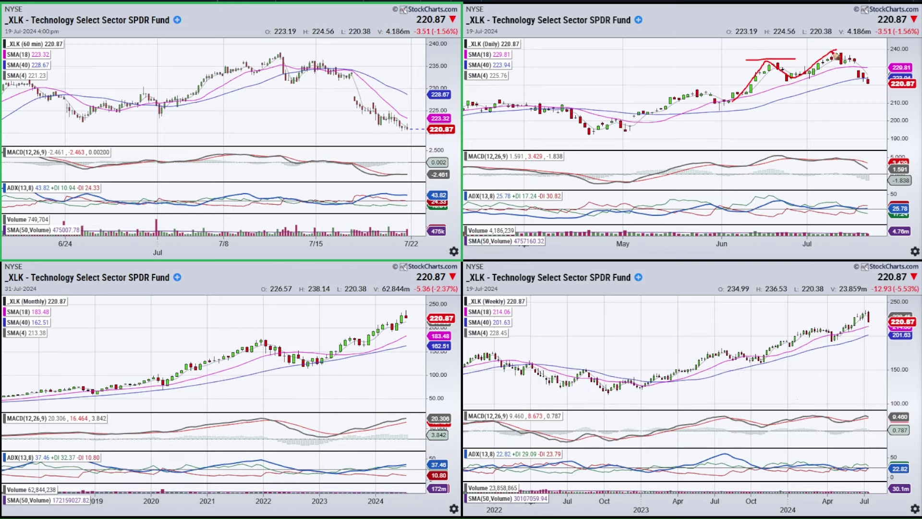
drag(839, 158, 862, 158)
drag(832, 206, 845, 206)
drag(775, 198, 810, 204)
key(e)
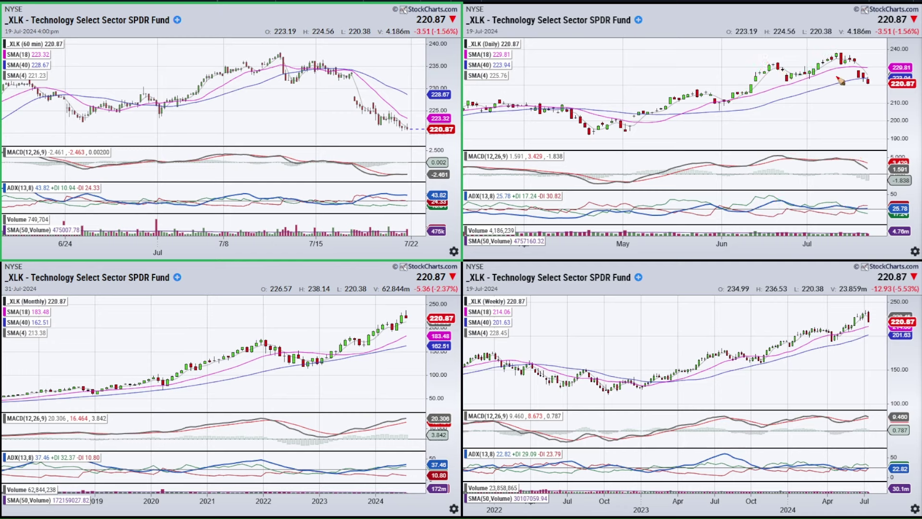
- After marking and clearing the July highs, draw an uptrend from the May low and a line across the hourly chart
drag(850, 58, 848, 57)
key(e)
drag(753, 62, 865, 63)
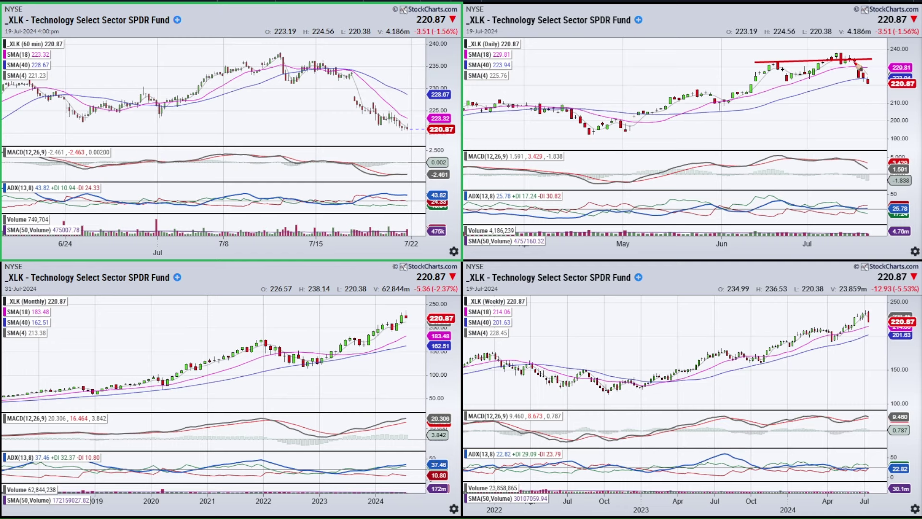
key(Escape)
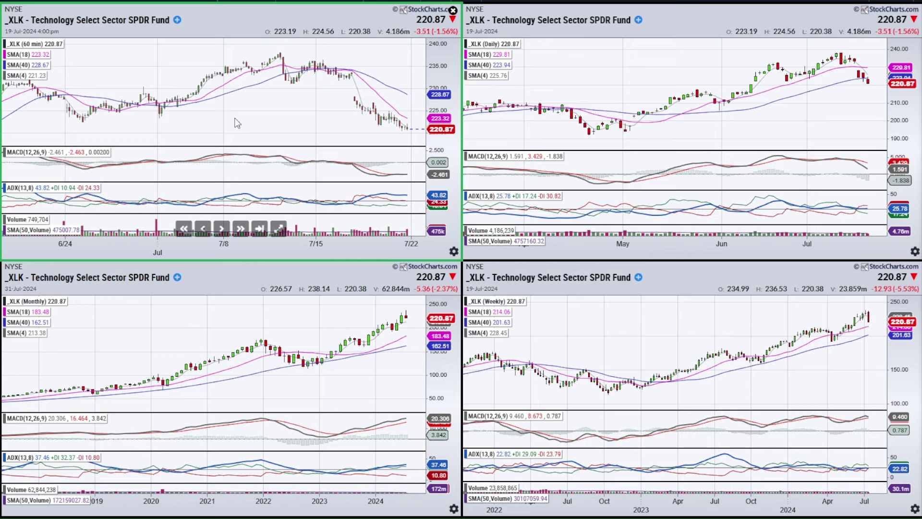
drag(623, 133, 879, 70)
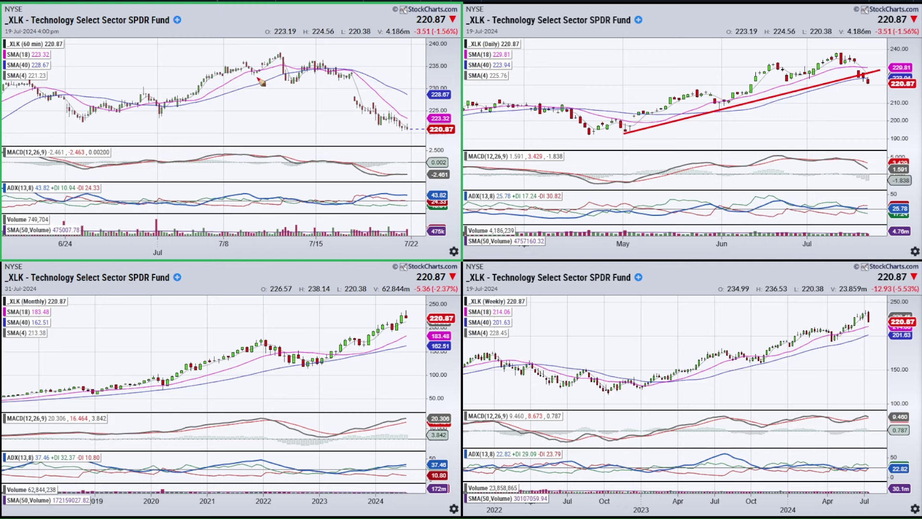
mouse_move(265, 114)
mouse_down()
mouse_move(370, 69)
mouse_move(523, 61)
mouse_move(635, 118)
mouse_move(675, 223)
mouse_move(629, 303)
mouse_move(399, 331)
mouse_move(356, 320)
mouse_up()
- Draw a monthly-to-weekly curve, then circle the hourly July peak with an arrow to the daily chart, clearing each
key(e)
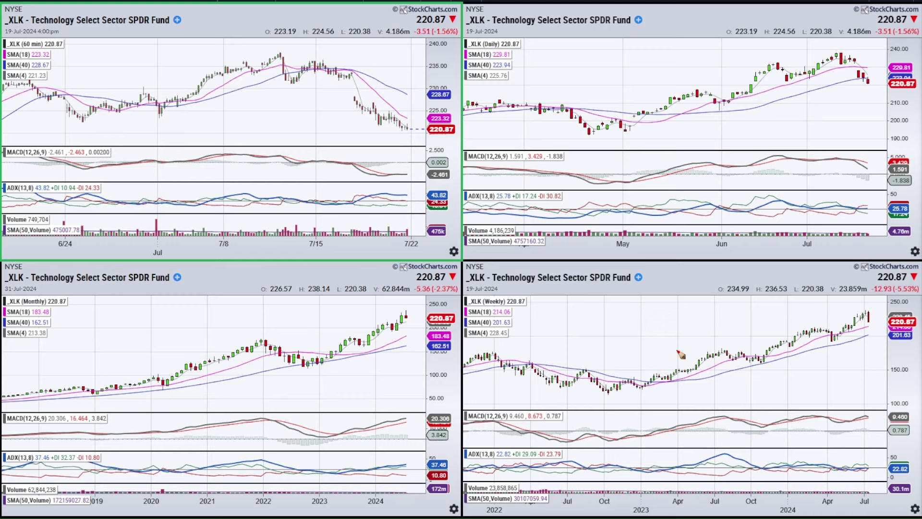
mouse_move(317, 348)
mouse_down()
mouse_move(399, 378)
mouse_move(790, 367)
mouse_move(451, 403)
mouse_move(416, 392)
mouse_move(810, 363)
mouse_move(457, 394)
mouse_move(341, 347)
mouse_move(710, 392)
mouse_move(773, 372)
mouse_up()
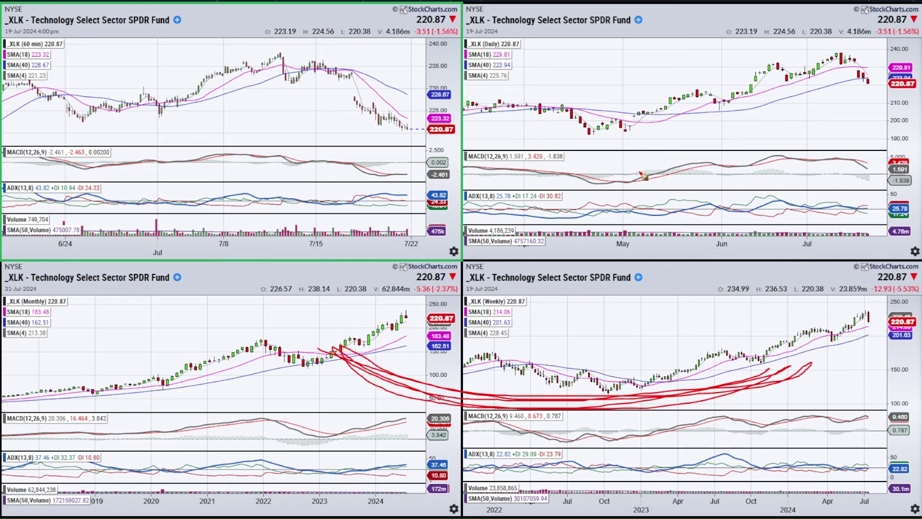
key(Escape)
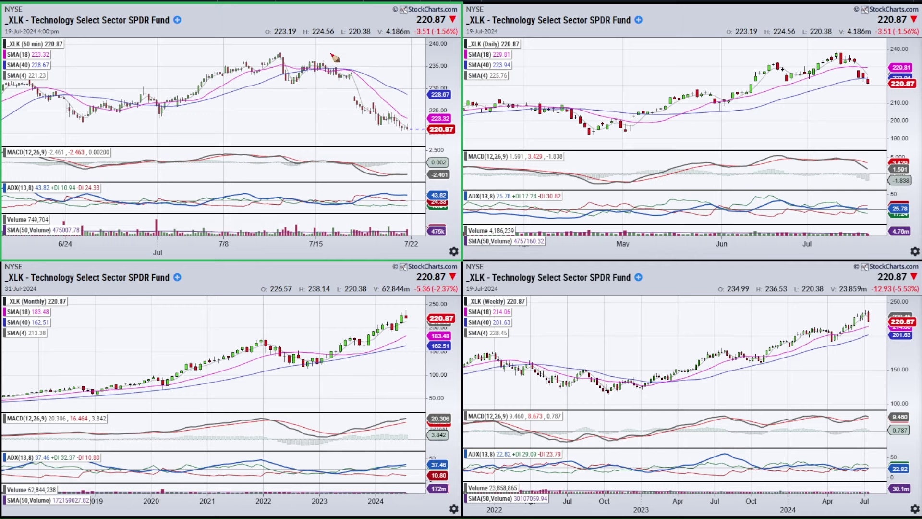
mouse_move(234, 62)
mouse_down()
mouse_move(360, 67)
mouse_move(238, 82)
mouse_up()
mouse_move(319, 85)
mouse_down()
mouse_move(396, 59)
mouse_move(675, 59)
mouse_move(700, 74)
mouse_move(696, 58)
mouse_move(682, 68)
mouse_up()
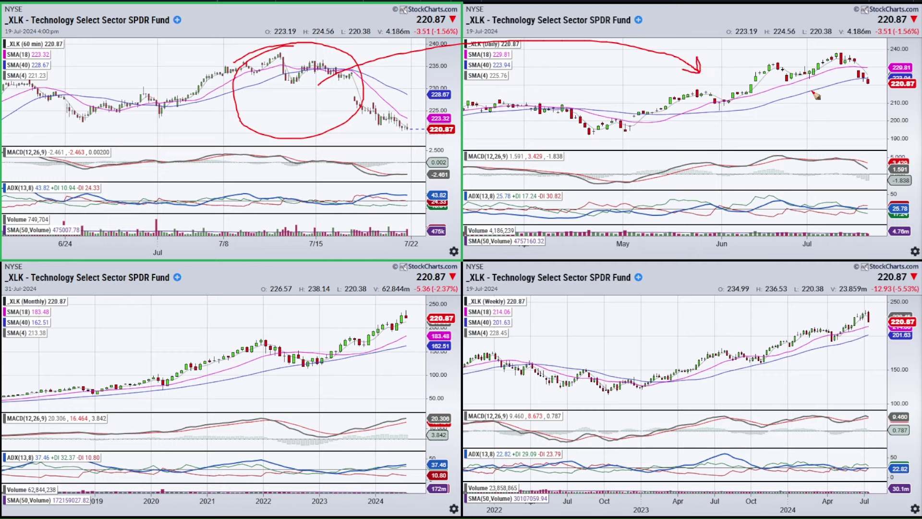
key(e)
- Draw and erase a rising daily trendline and July drop trace, then select the weekly chart
mouse_move(613, 140)
mouse_down()
mouse_move(887, 63)
mouse_move(879, 78)
mouse_move(883, 72)
mouse_up()
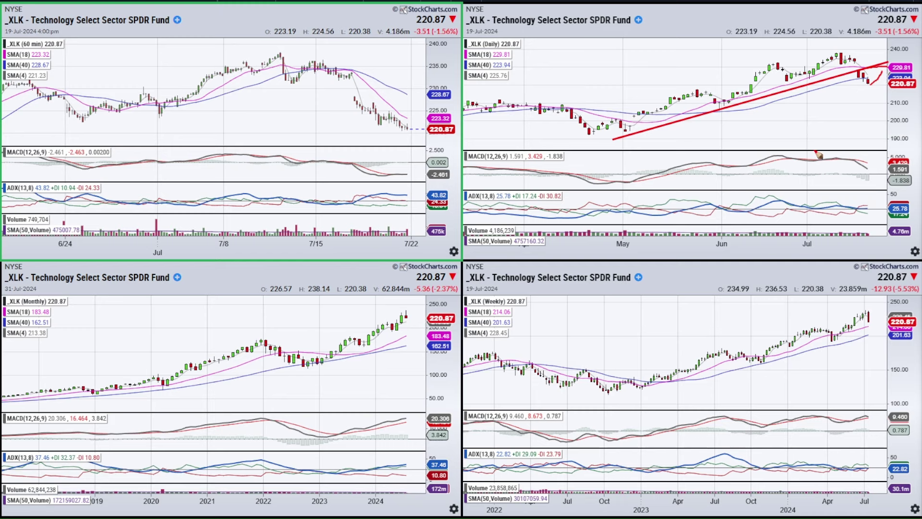
key(e)
mouse_move(841, 53)
mouse_down()
mouse_move(868, 83)
mouse_move(878, 73)
mouse_move(894, 96)
mouse_move(915, 84)
mouse_up()
key(e)
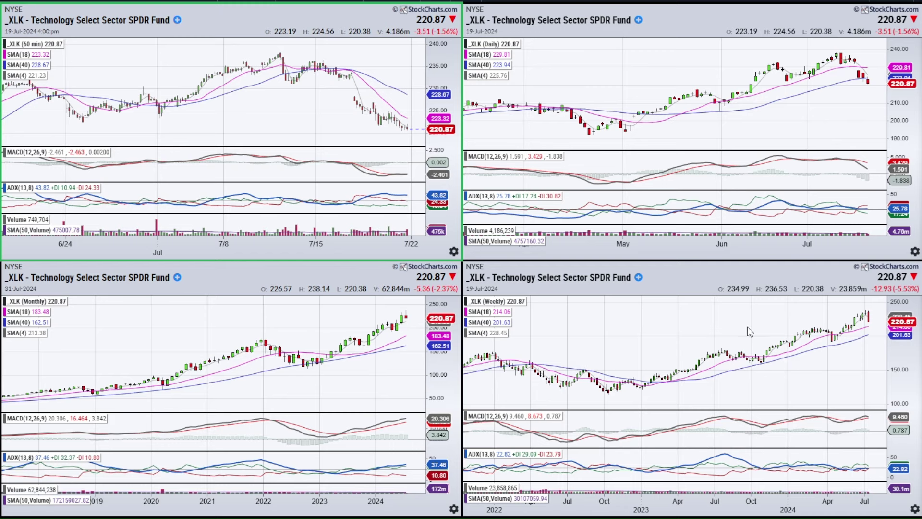
click(747, 326)
- Maximize the weekly chart and mark the drop of its latest candle
click(721, 485)
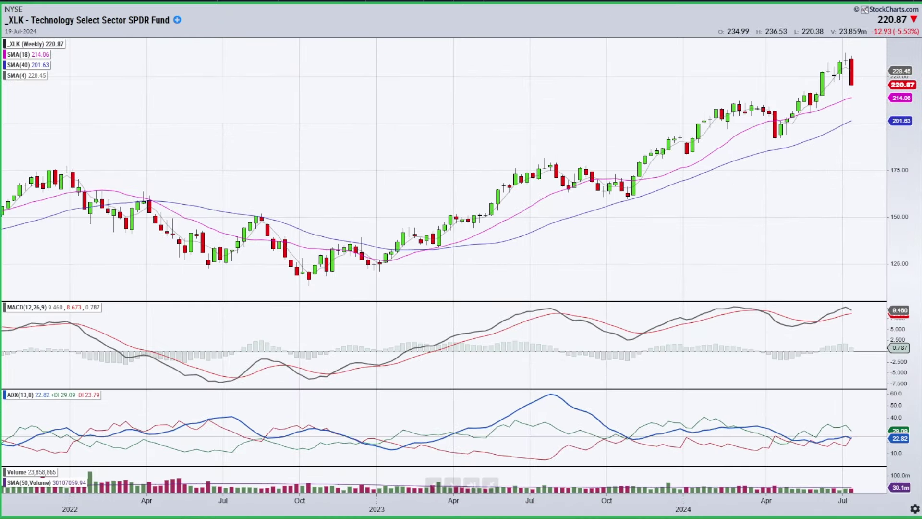
mouse_move(851, 57)
mouse_down()
mouse_move(852, 110)
mouse_move(873, 92)
mouse_move(853, 82)
mouse_move(857, 122)
mouse_move(879, 100)
mouse_up()
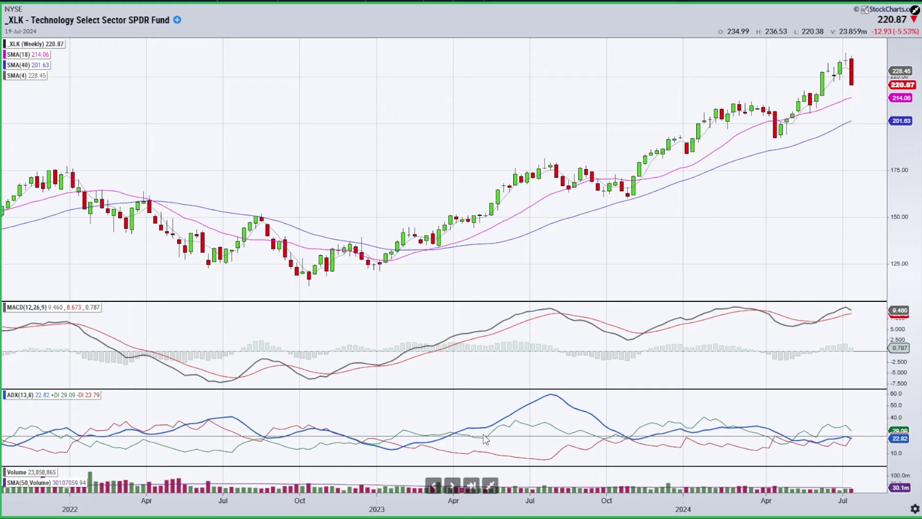
- Back in the grid, mark and erase daily chart annotations, then circle the latest weekly ADX lines
click(490, 485)
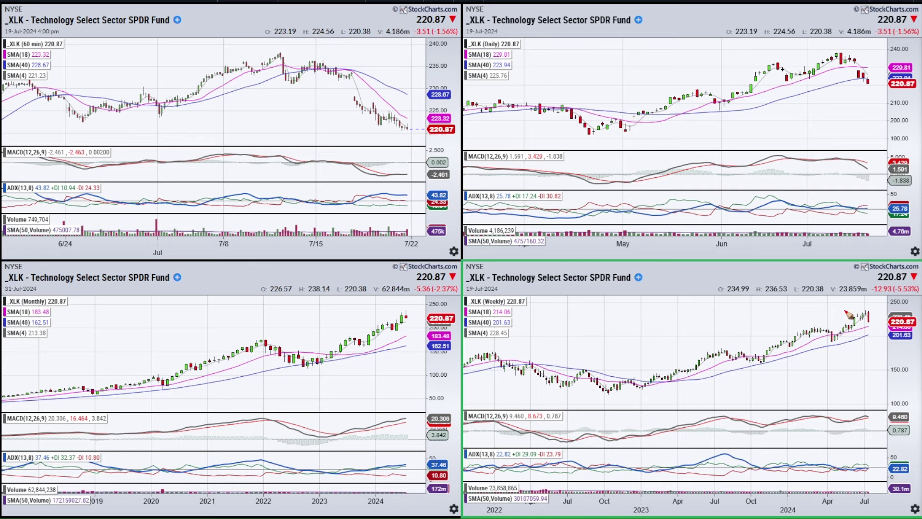
mouse_move(845, 311)
mouse_down()
mouse_move(867, 305)
mouse_move(876, 334)
mouse_move(849, 303)
mouse_up()
drag(843, 53, 887, 99)
mouse_move(852, 223)
mouse_down()
mouse_move(882, 244)
mouse_move(878, 207)
mouse_up()
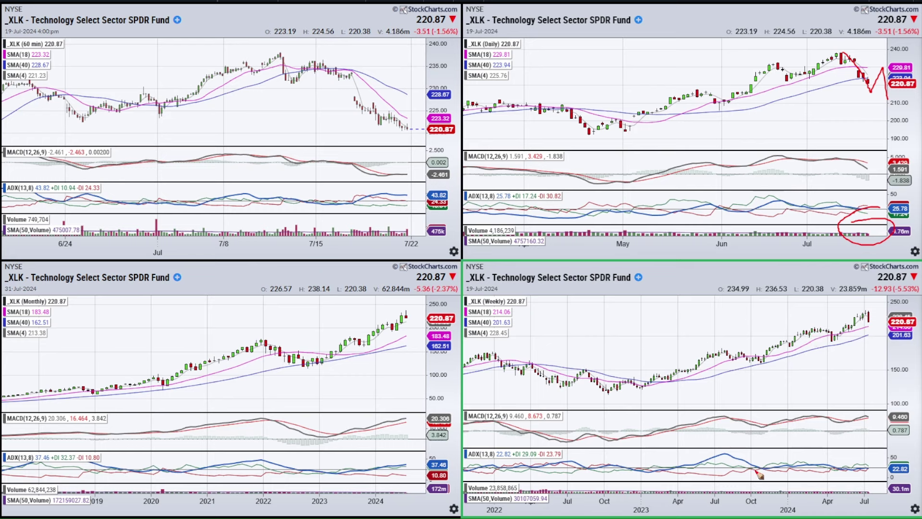
key(e)
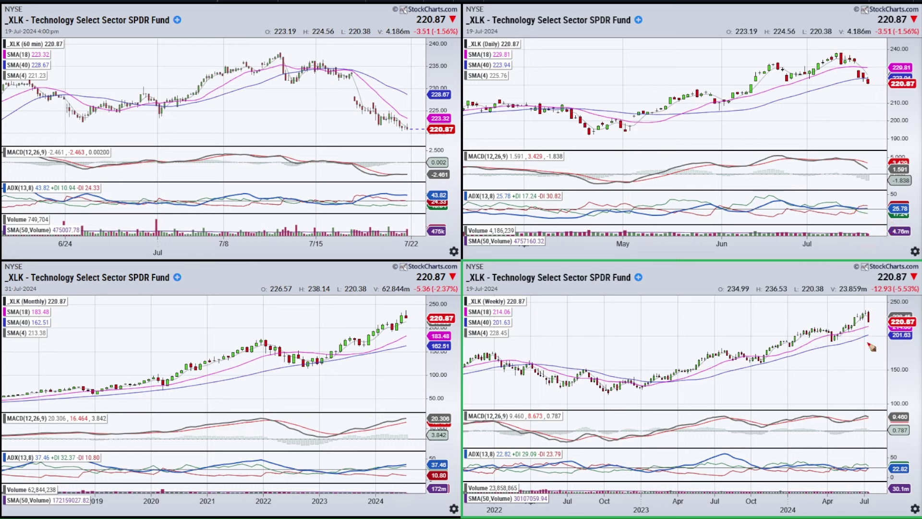
mouse_move(878, 461)
mouse_down()
mouse_move(838, 482)
mouse_move(857, 451)
mouse_up()
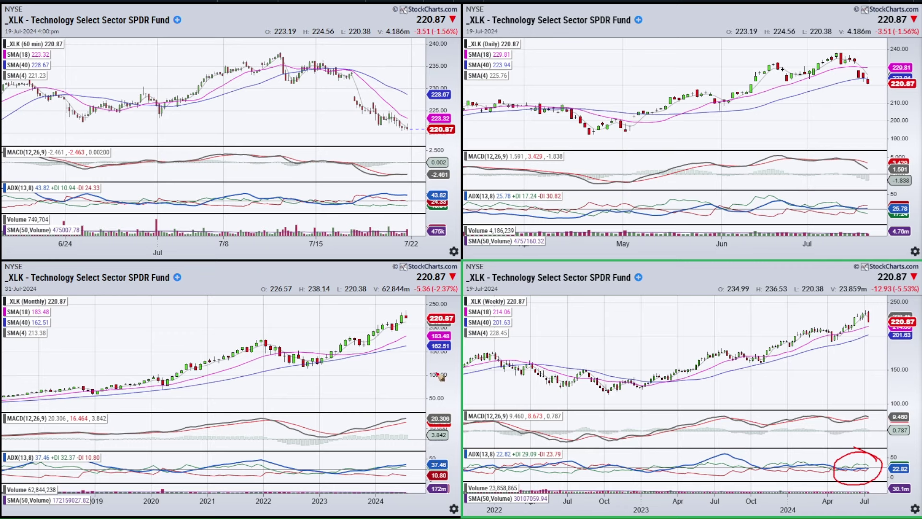
- Erase the ADX circle, sketch lines along the weekly moving average and circle the hourly mid-July peak, then clear all
key(Escape)
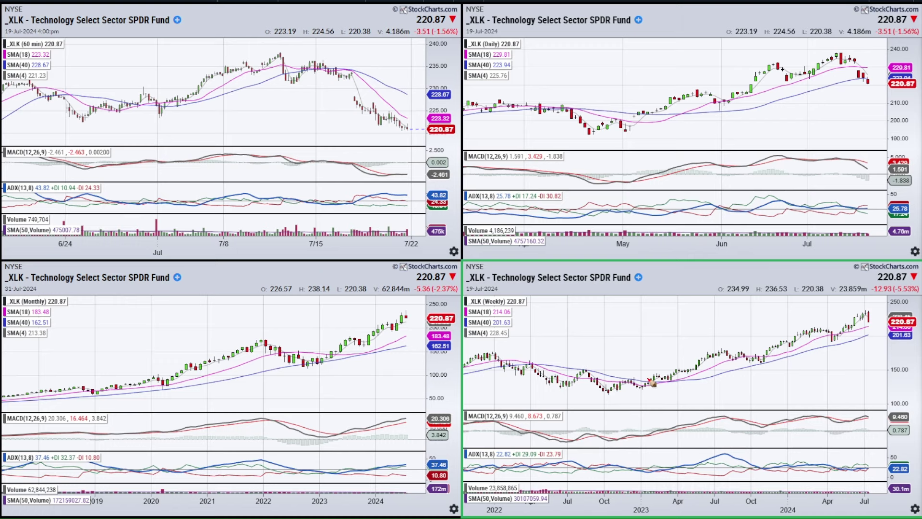
mouse_move(647, 390)
mouse_down()
mouse_move(655, 374)
mouse_move(675, 373)
mouse_move(660, 394)
mouse_move(653, 377)
mouse_move(777, 355)
mouse_move(872, 318)
mouse_up()
mouse_move(660, 379)
mouse_down()
mouse_move(723, 379)
mouse_move(818, 347)
mouse_move(881, 340)
mouse_up()
key(e)
drag(663, 386, 675, 386)
mouse_move(255, 50)
mouse_down()
mouse_move(296, 42)
mouse_move(272, 92)
mouse_move(257, 58)
mouse_up()
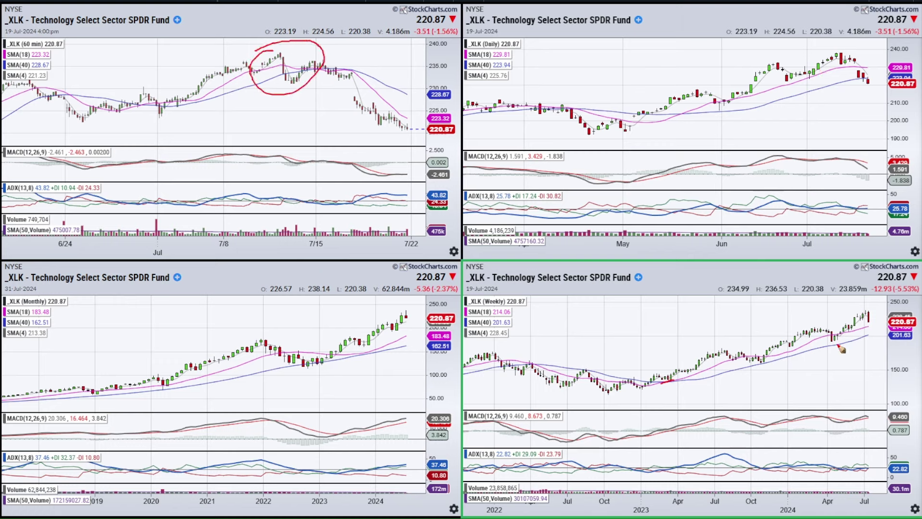
key(Escape)
- Enlarge the hourly chart, trace the 7/12–7/15 peak and dip, add a support line, circle the 7/15 MACD crossover
mouse_move(312, 148)
click(278, 229)
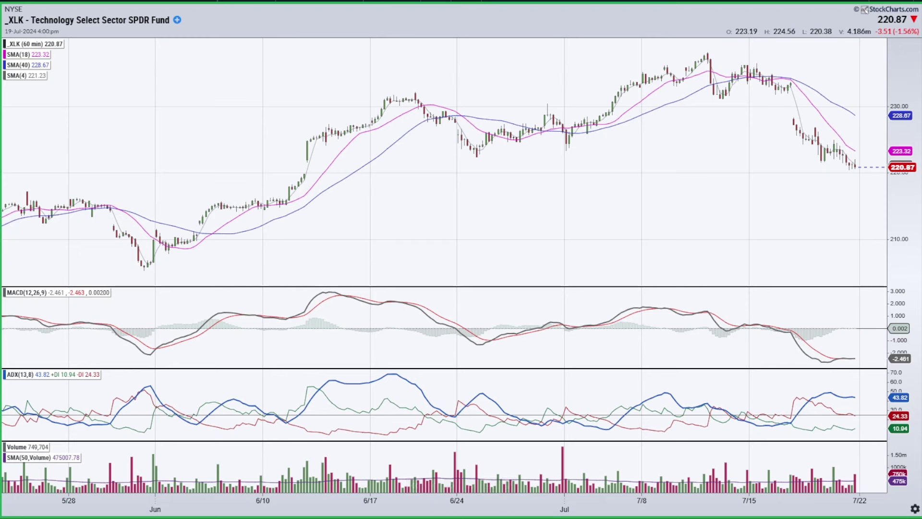
mouse_move(706, 53)
mouse_down()
mouse_move(720, 95)
mouse_move(765, 82)
mouse_move(794, 126)
mouse_up()
drag(666, 97, 824, 97)
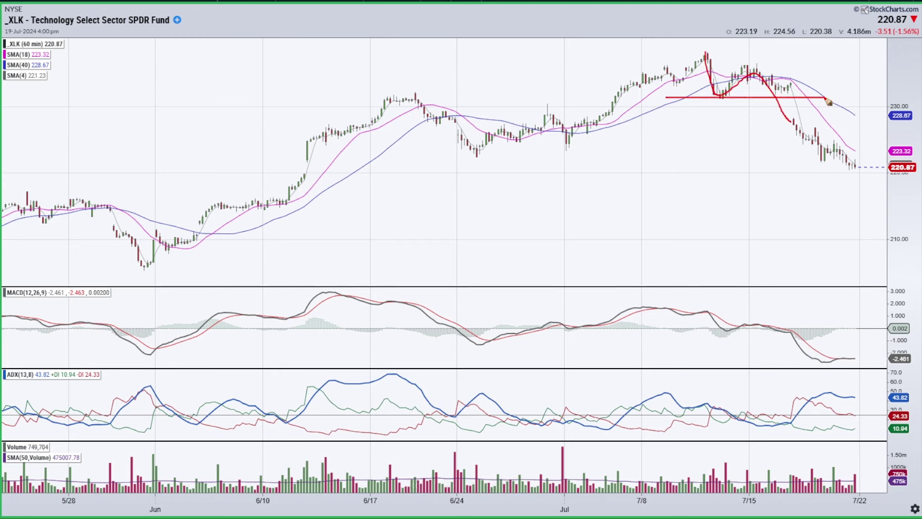
mouse_move(749, 324)
mouse_down()
mouse_move(795, 320)
mouse_move(746, 336)
mouse_move(762, 328)
mouse_up()
drag(597, 328, 848, 328)
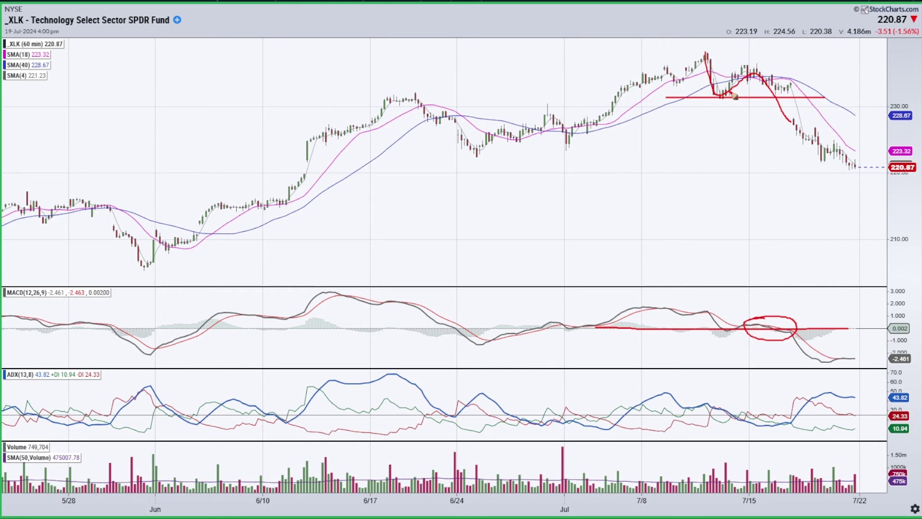
- Reinforce the peak-and-drop trace, the support line and the 7/15 MACD crossover circle
mouse_move(708, 58)
mouse_down()
mouse_move(721, 100)
mouse_move(760, 76)
mouse_move(794, 124)
mouse_up()
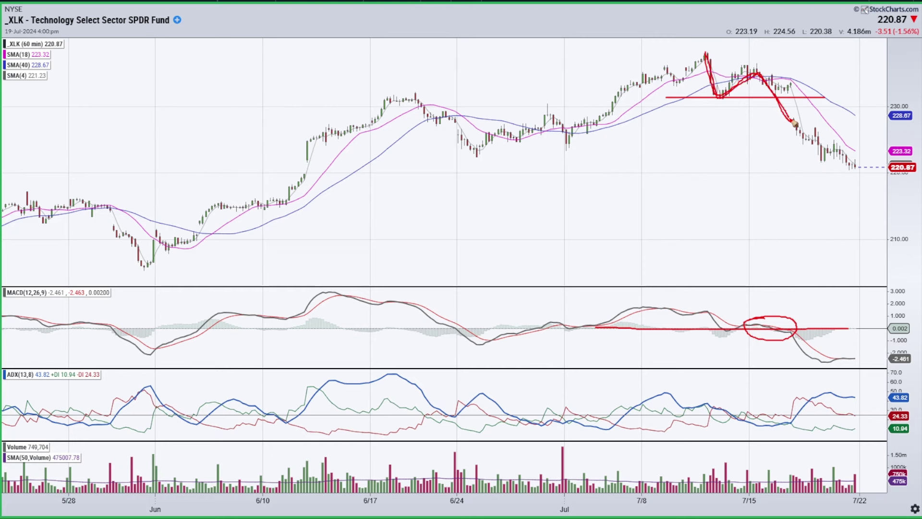
drag(765, 79, 792, 119)
drag(709, 97, 804, 104)
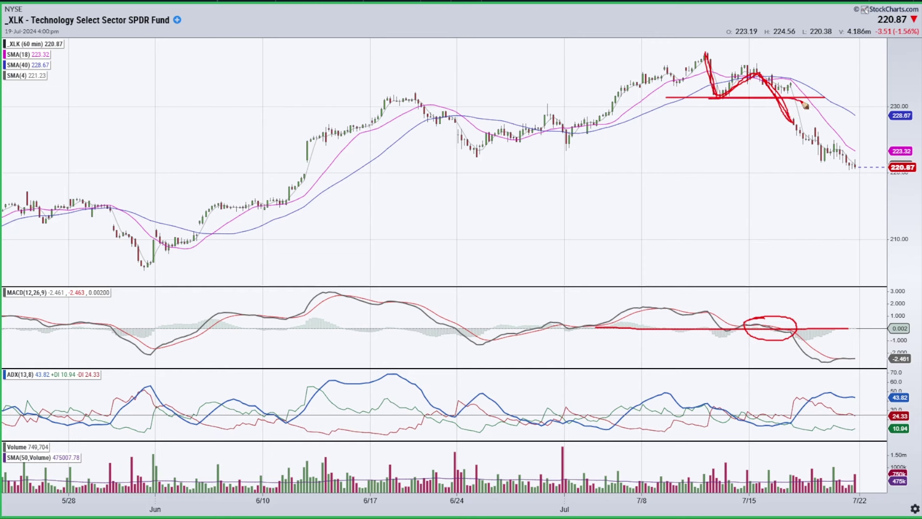
mouse_move(768, 323)
mouse_down()
mouse_move(779, 348)
mouse_move(784, 326)
mouse_up()
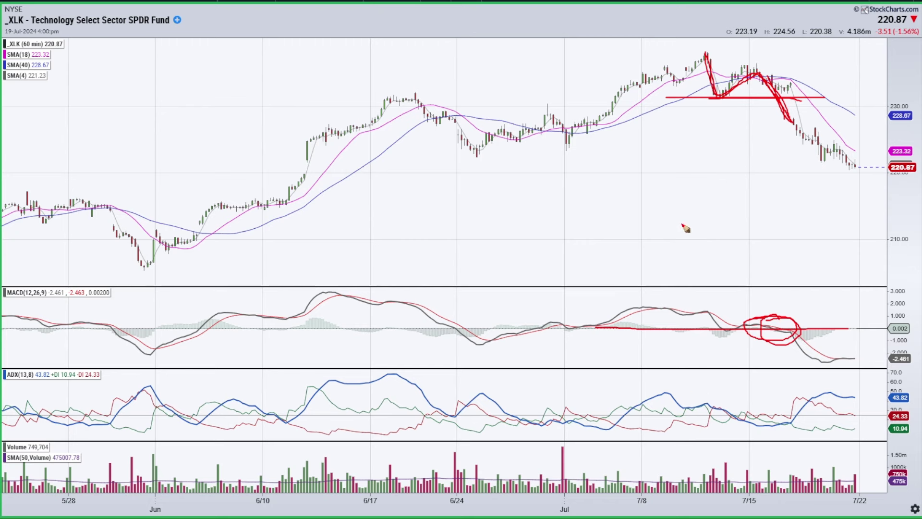
- Arrow the early-June rebound, circle the June MACD crossovers, and draw a 7/1-to-7/11 line
mouse_move(34, 210)
mouse_down()
mouse_move(139, 244)
mouse_move(170, 245)
mouse_move(188, 231)
mouse_up()
mouse_move(204, 319)
mouse_down()
mouse_move(190, 346)
mouse_move(223, 318)
mouse_up()
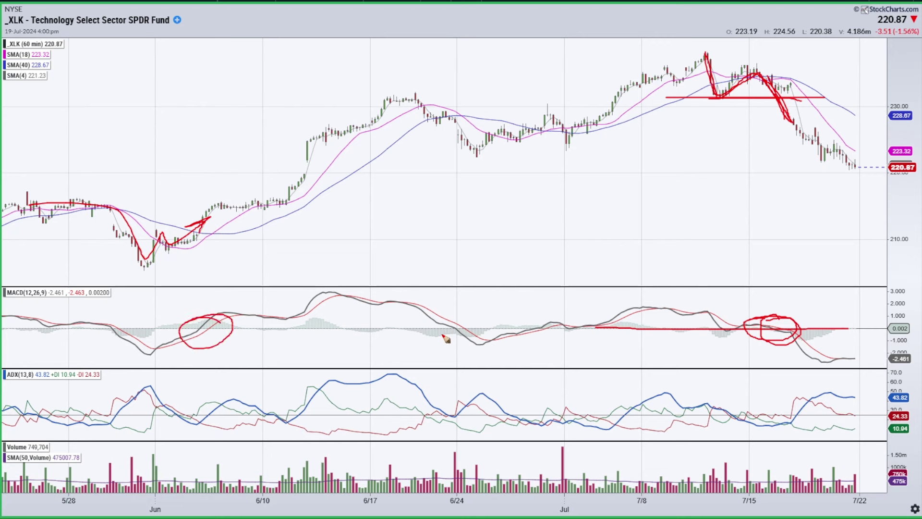
mouse_move(478, 317)
mouse_down()
mouse_move(517, 350)
mouse_move(531, 339)
mouse_up()
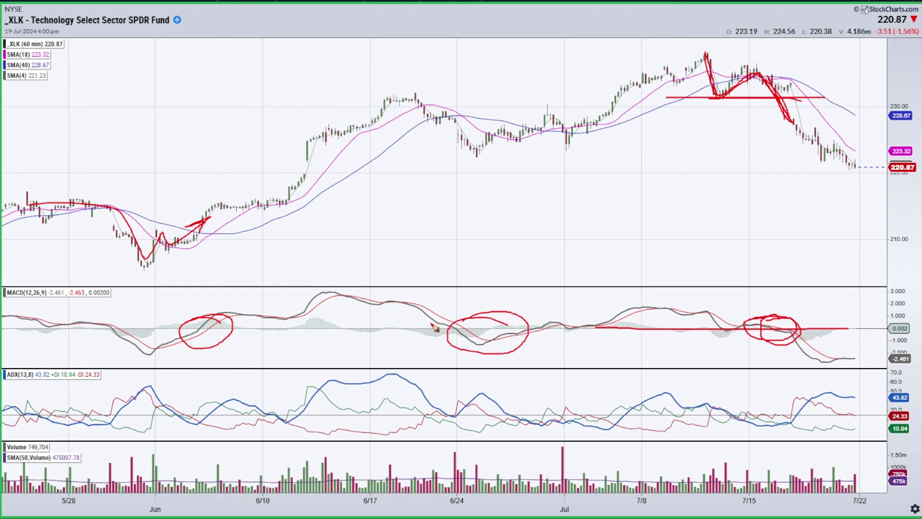
mouse_move(430, 332)
mouse_down()
mouse_move(538, 331)
mouse_move(437, 342)
mouse_move(498, 334)
mouse_up()
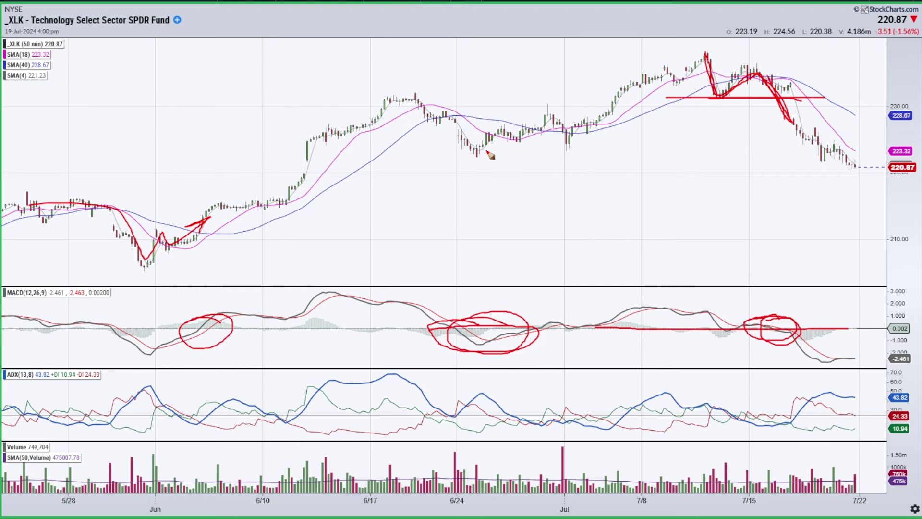
mouse_move(556, 145)
mouse_down()
mouse_move(702, 76)
mouse_move(719, 98)
mouse_move(772, 106)
mouse_move(802, 126)
mouse_up()
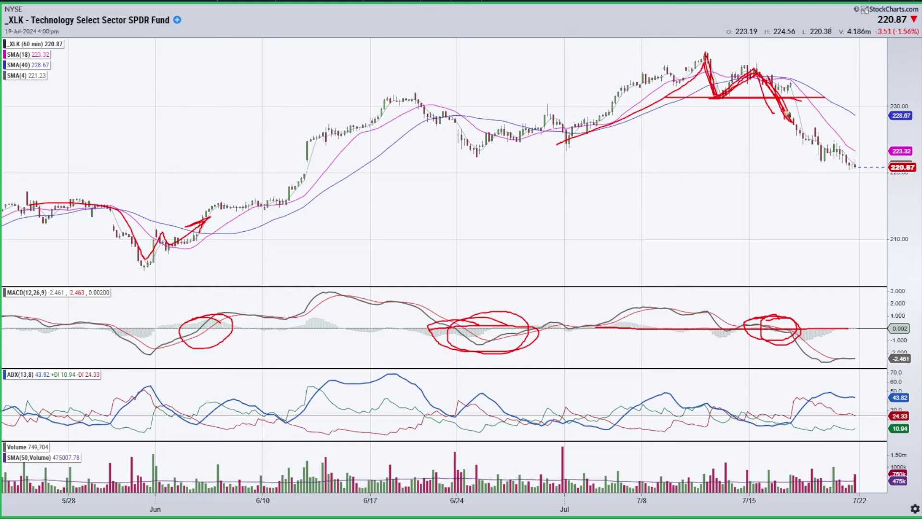
mouse_move(761, 319)
mouse_down()
mouse_move(792, 352)
mouse_move(814, 316)
mouse_up()
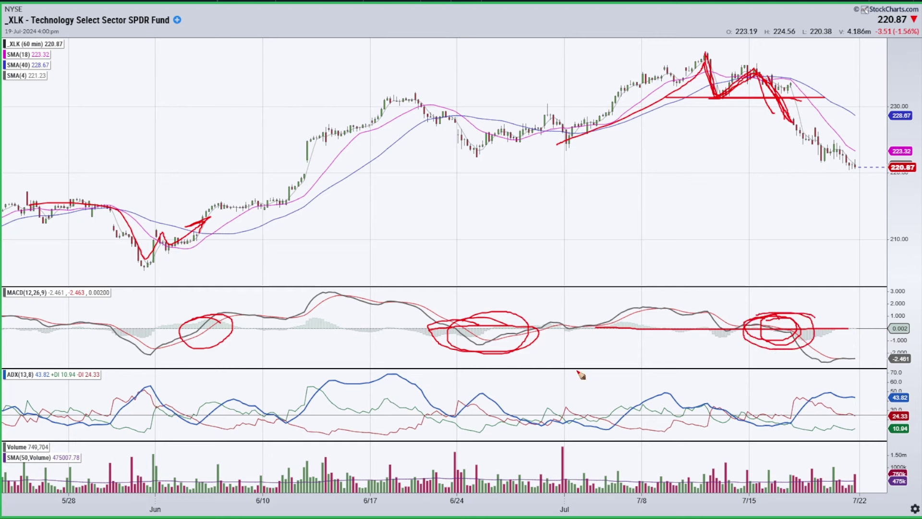